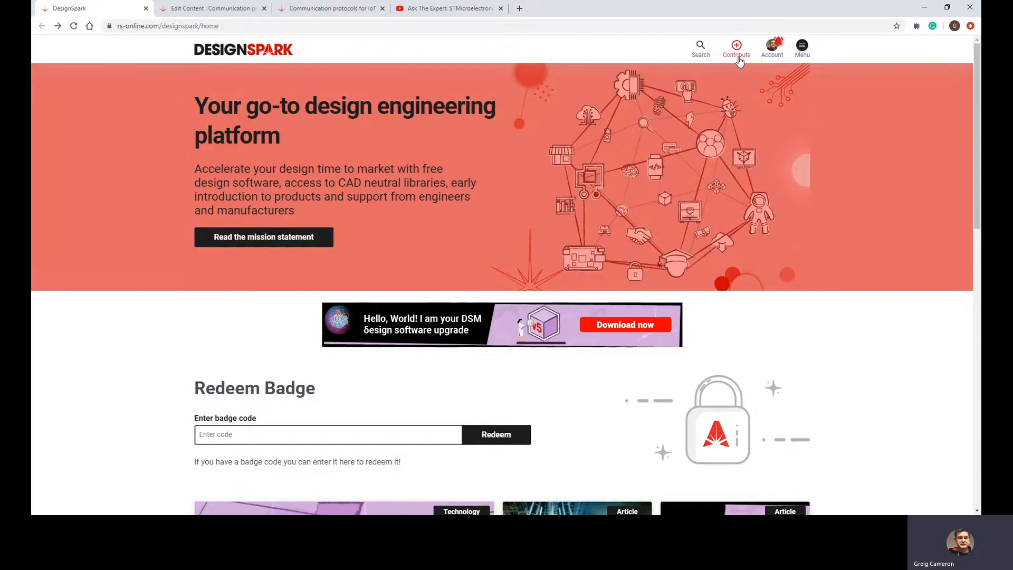
# Step: Start contributing a new article and look through its form from the title field to the body editor
pyautogui.click(738, 58)
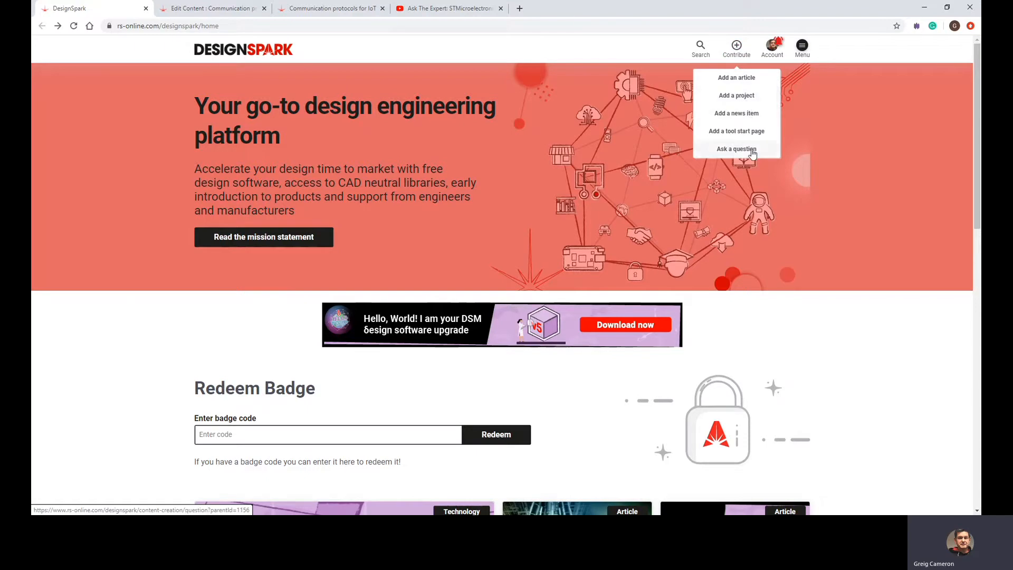
pyautogui.click(729, 84)
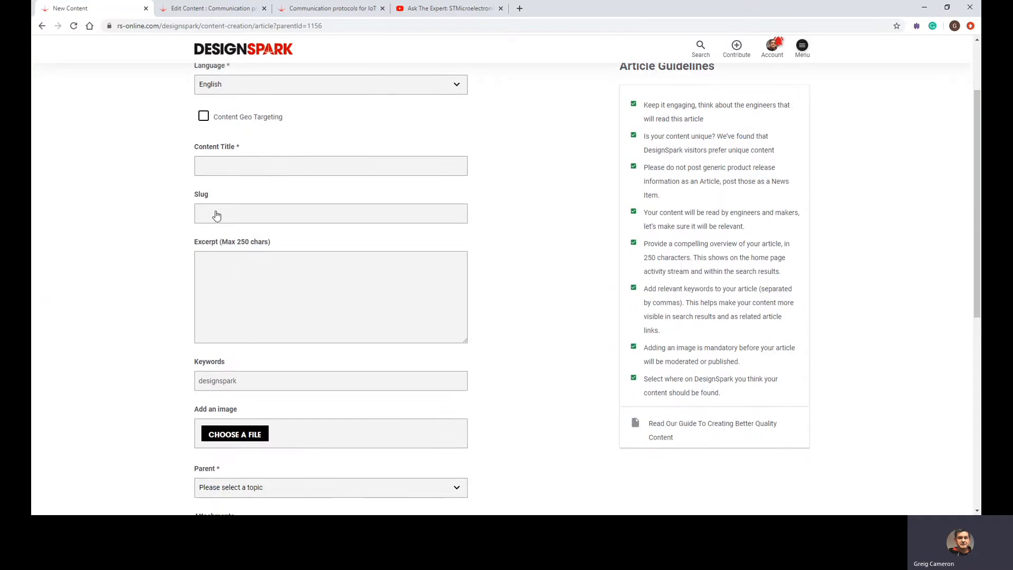
pyautogui.scroll(-2, 216, 214)
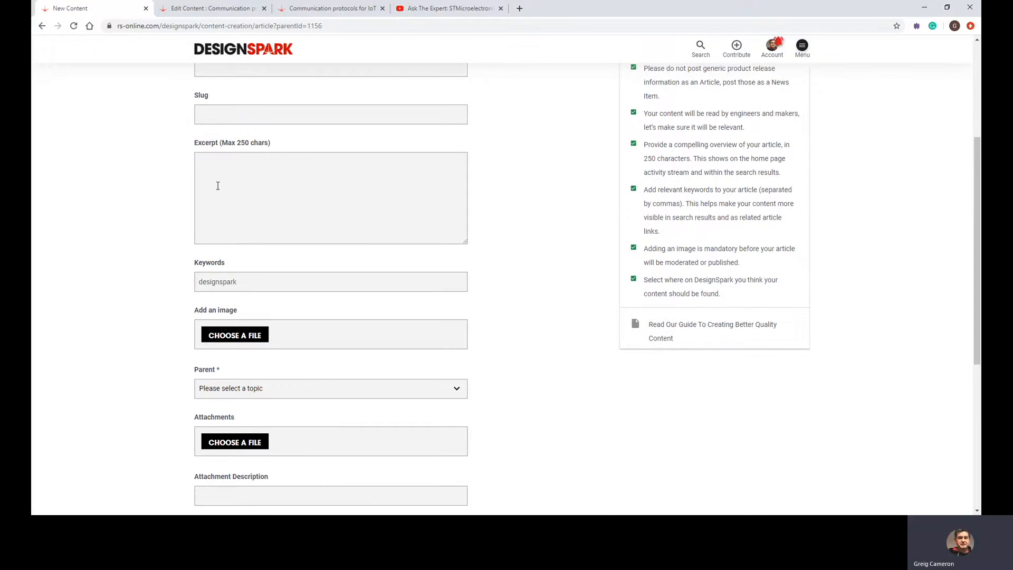
pyautogui.scroll(-1, 274, 271)
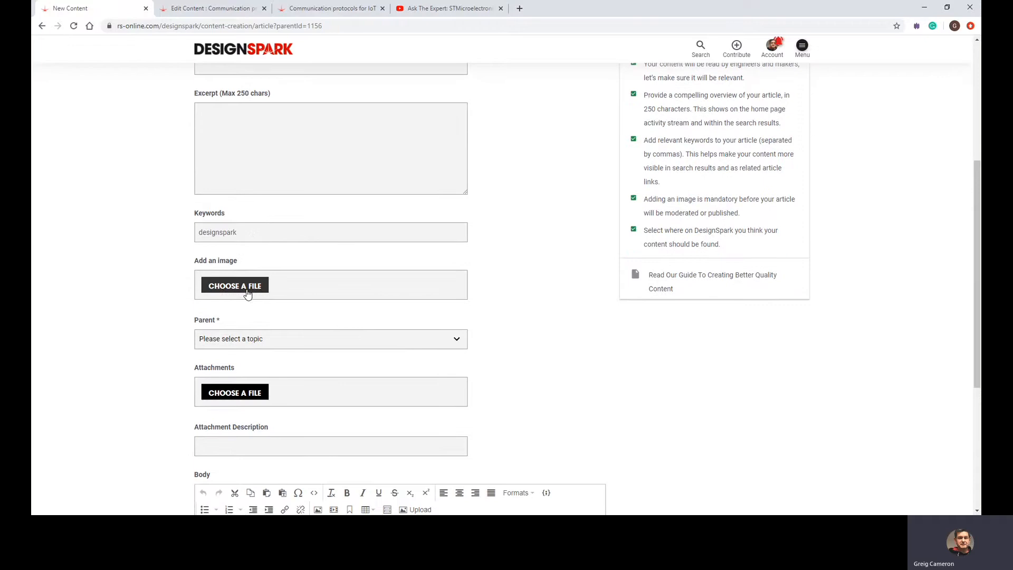
pyautogui.scroll(-5, 247, 294)
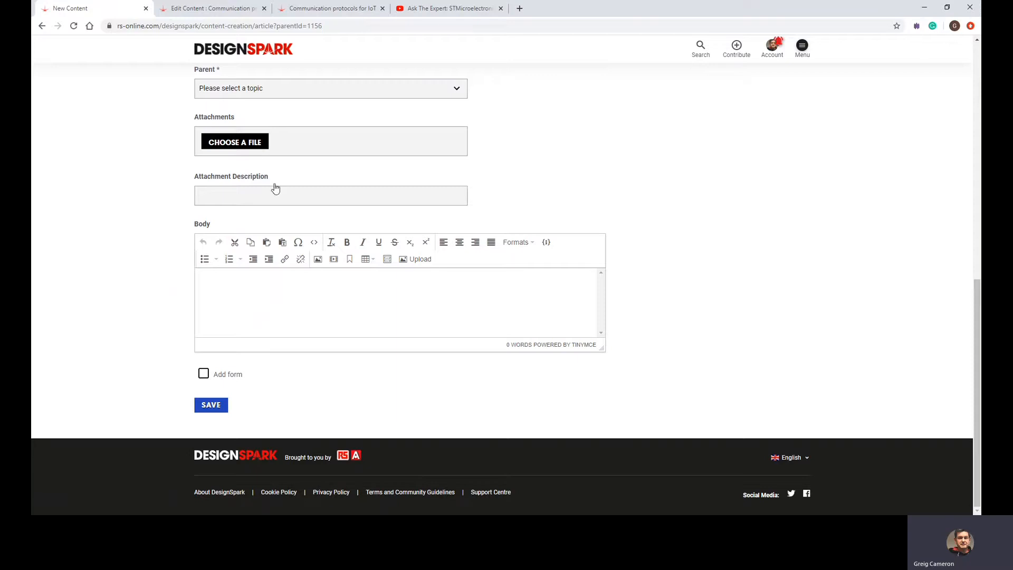
# Step: Switch to the "Communication protocols for IoT" article being edited and examine its title, slug, excerpt and keywords
pyautogui.click(195, 10)
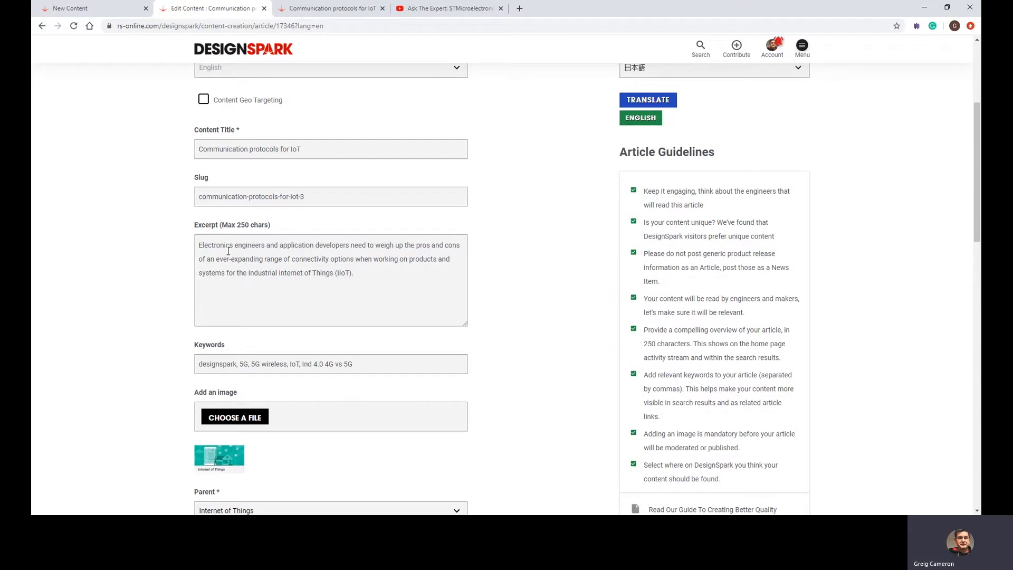
pyautogui.scroll(-3, 304, 266)
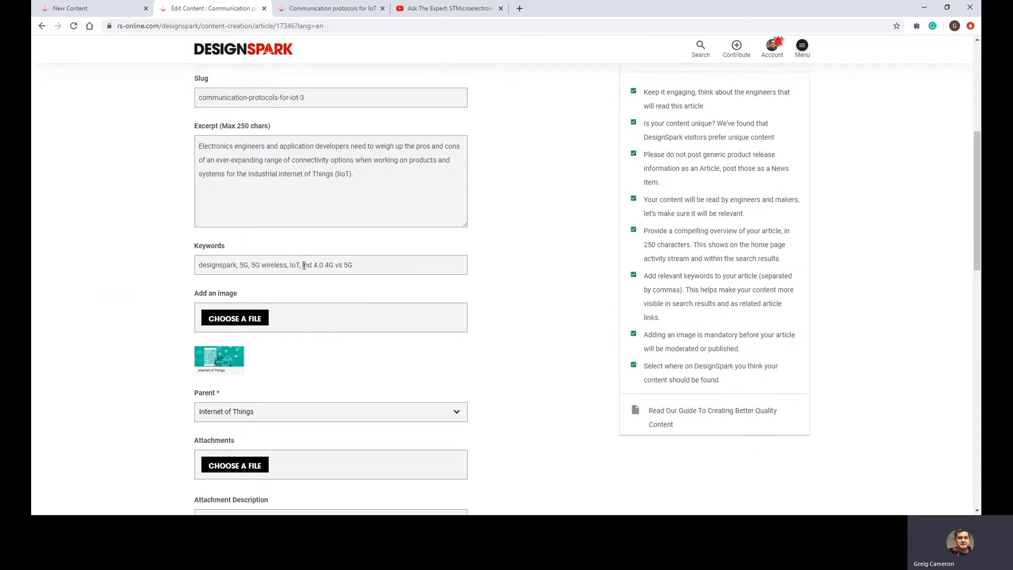
pyautogui.scroll(-1, 372, 288)
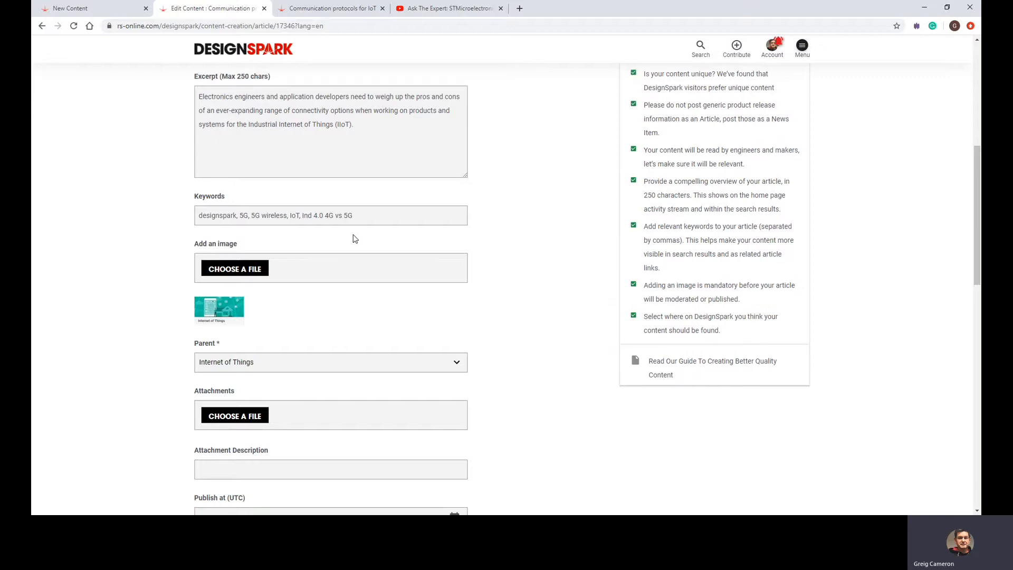
pyautogui.scroll(-1, 354, 236)
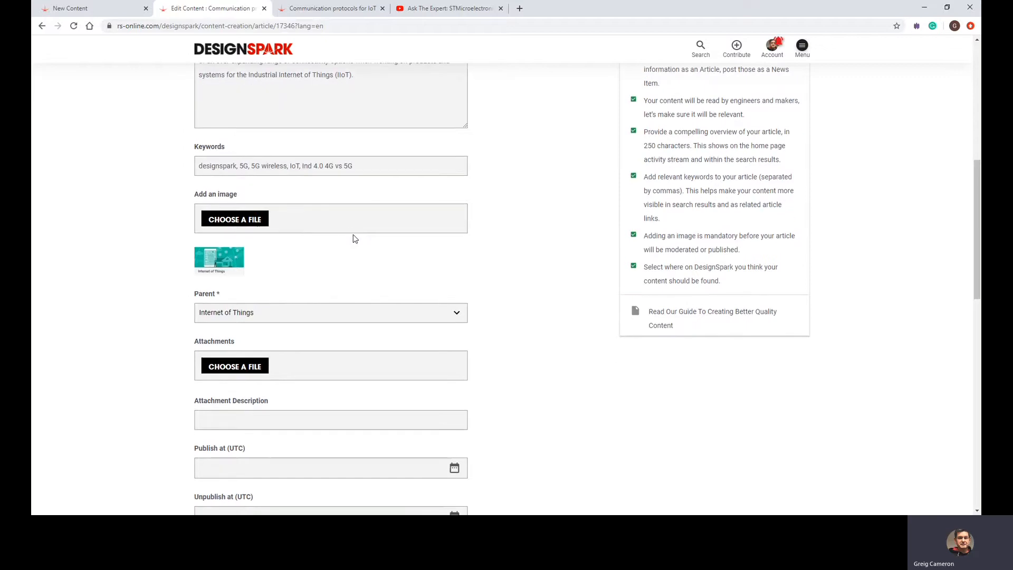
# Step: Open the file choosers for the article's image and its attachments, dismissing each without selecting a file
pyautogui.click(235, 219)
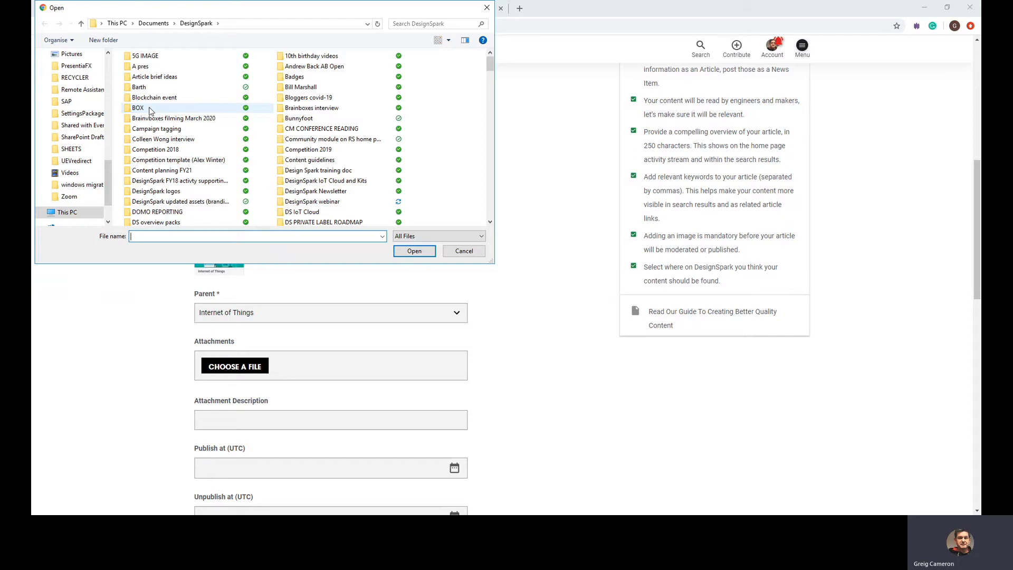
pyautogui.click(464, 252)
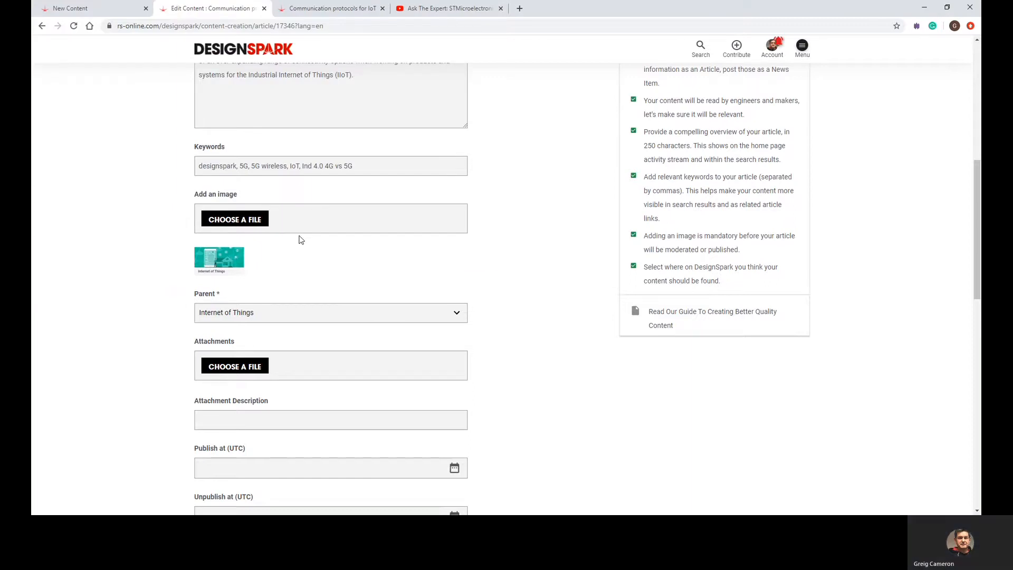
pyautogui.scroll(-1, 300, 240)
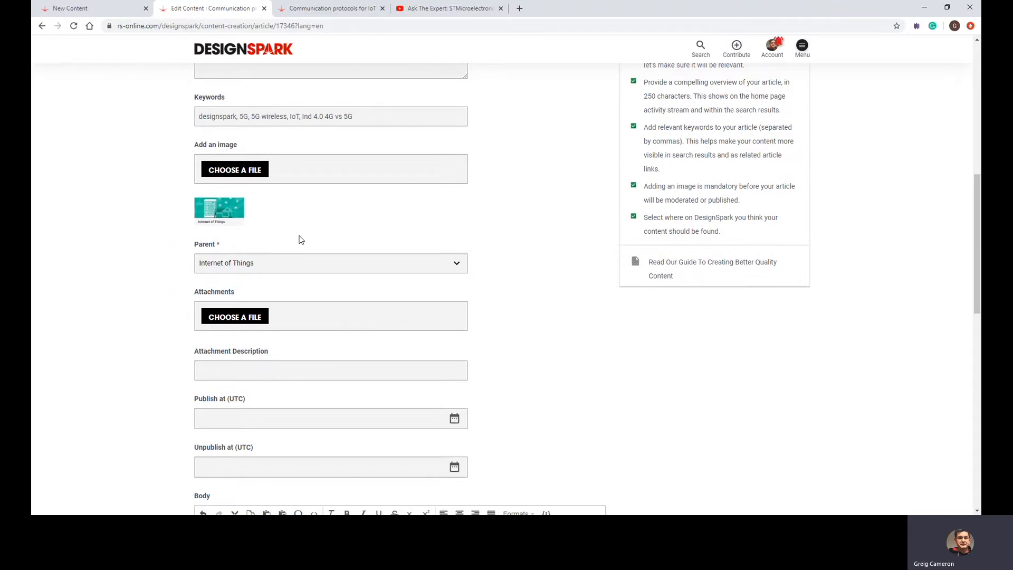
pyautogui.scroll(-1, 300, 239)
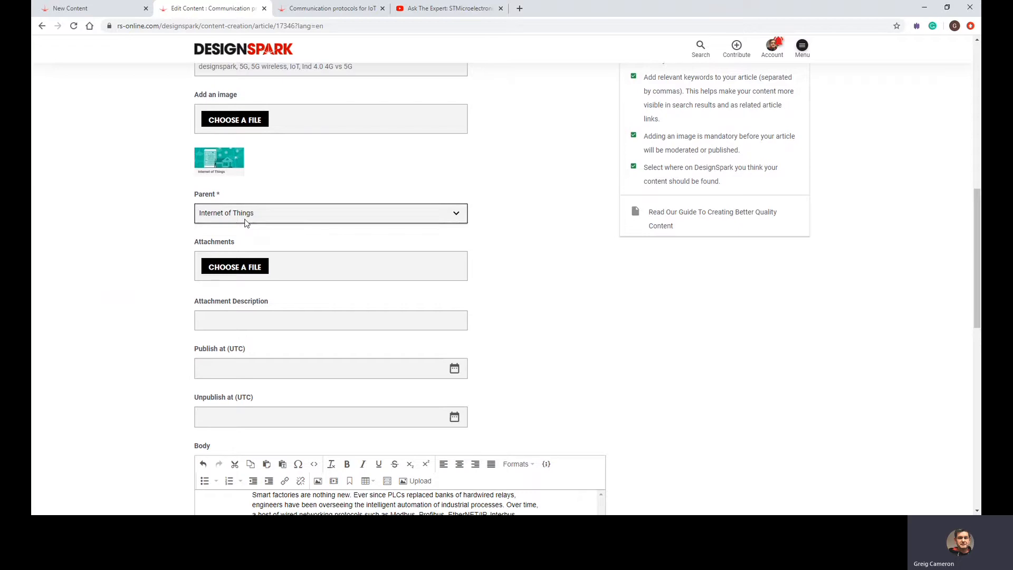
pyautogui.scroll(-2, 245, 223)
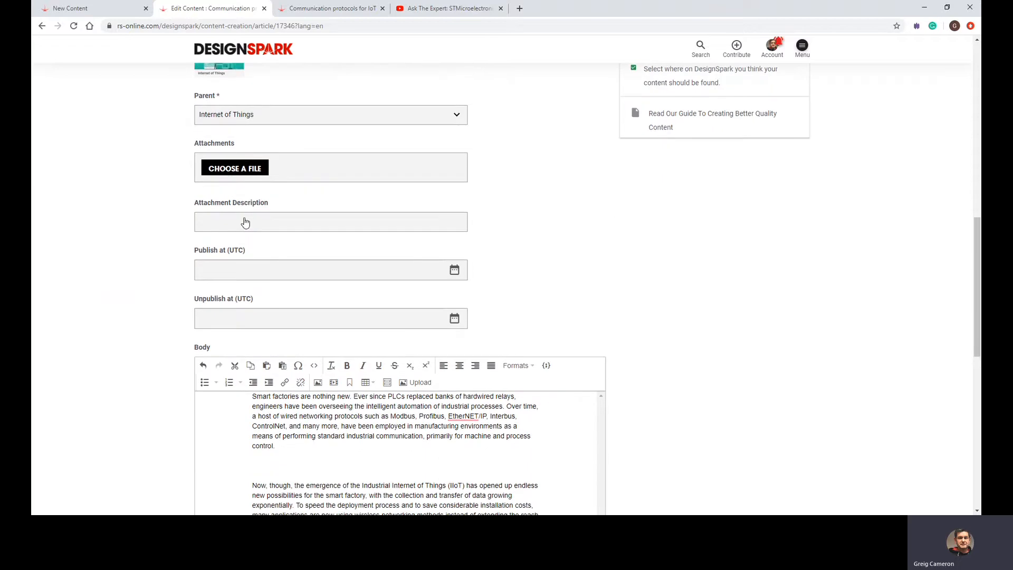
pyautogui.click(237, 169)
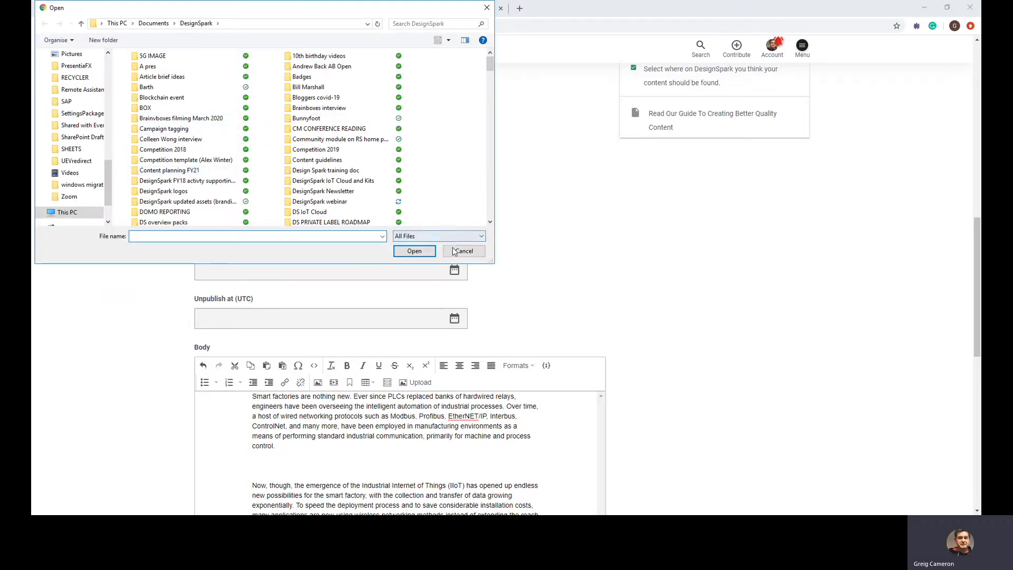
pyautogui.click(449, 255)
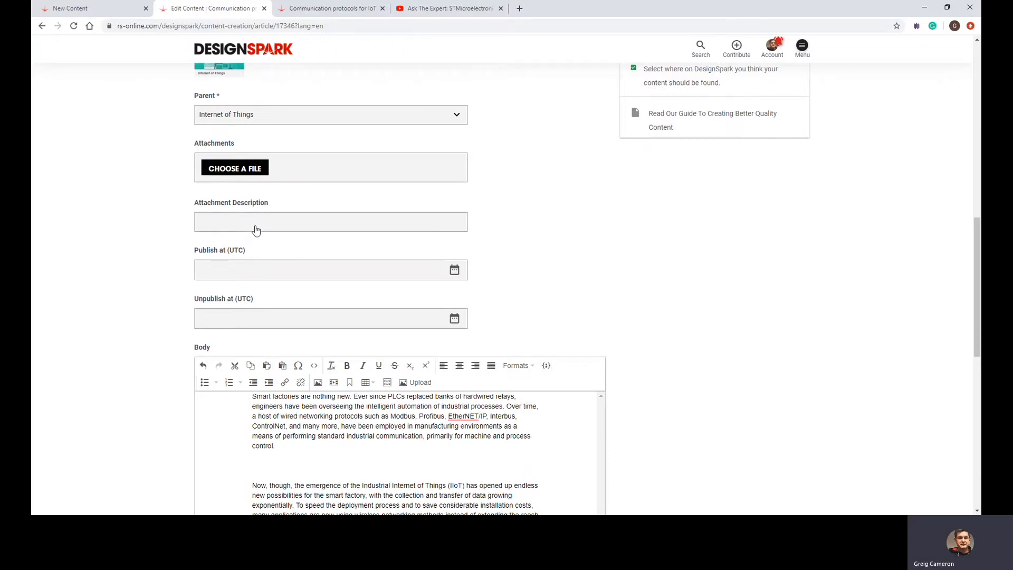
# Step: Place the insertion point on the blank line after the first paragraph of the article body
pyautogui.scroll(-5, 256, 230)
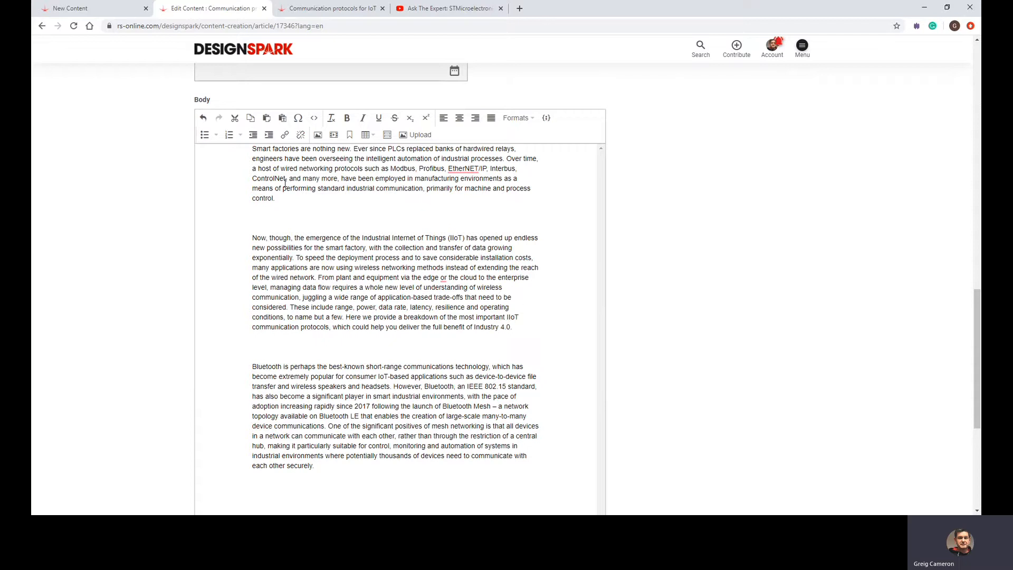
pyautogui.scroll(-2, 285, 183)
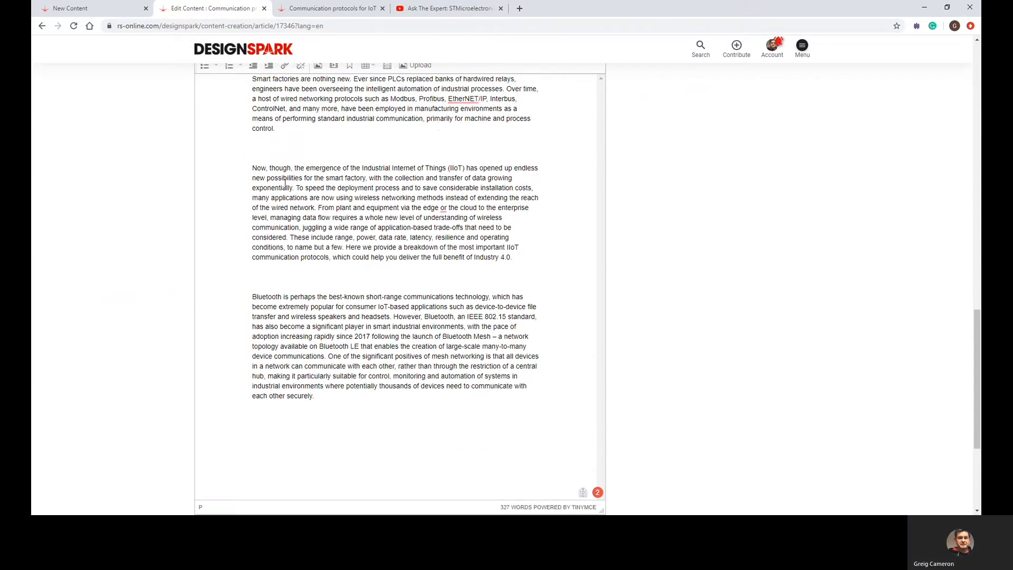
pyautogui.scroll(2, 285, 183)
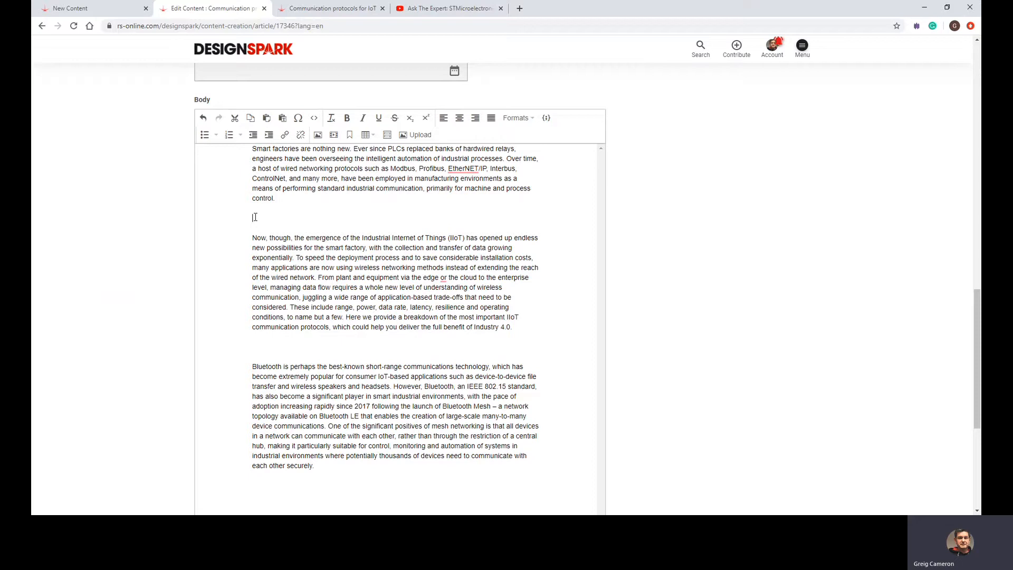
# Step: Switch to the YouTube video "Ask The Expert: STMicroelectronics – Discussing Industrial Sensors for IoT" and copy its full iframe embed code
pyautogui.click(446, 9)
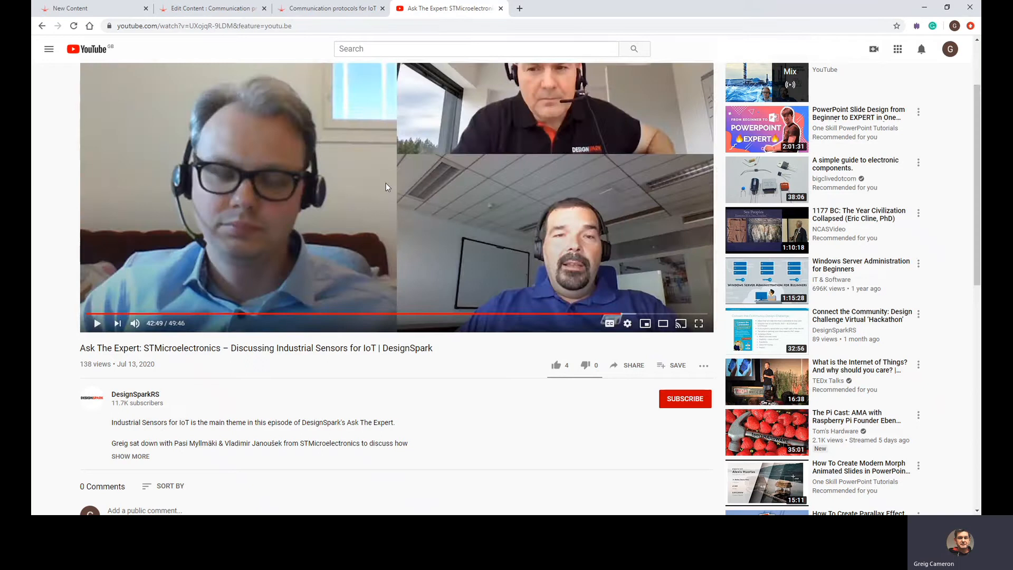
pyautogui.click(636, 366)
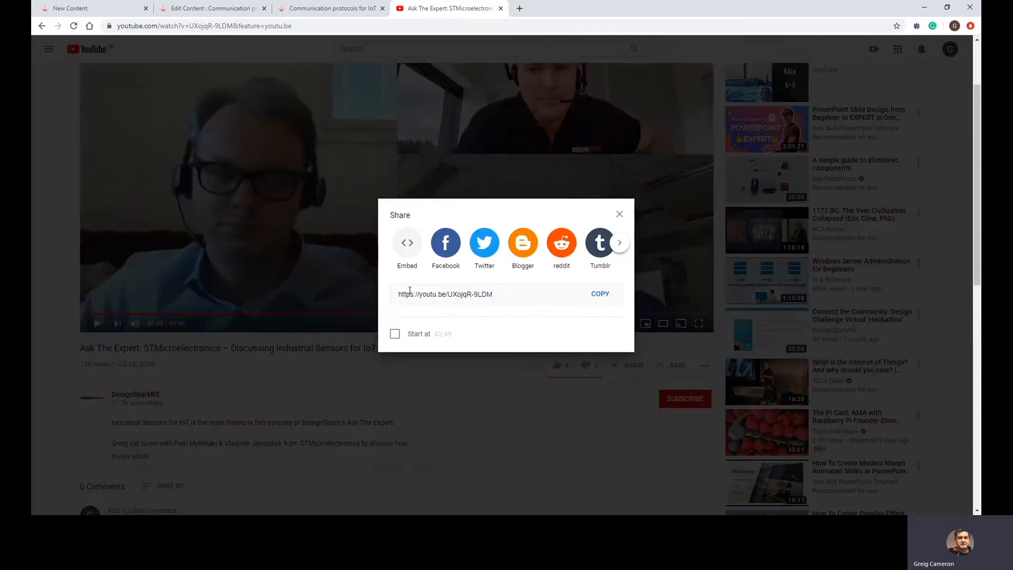
pyautogui.click(406, 247)
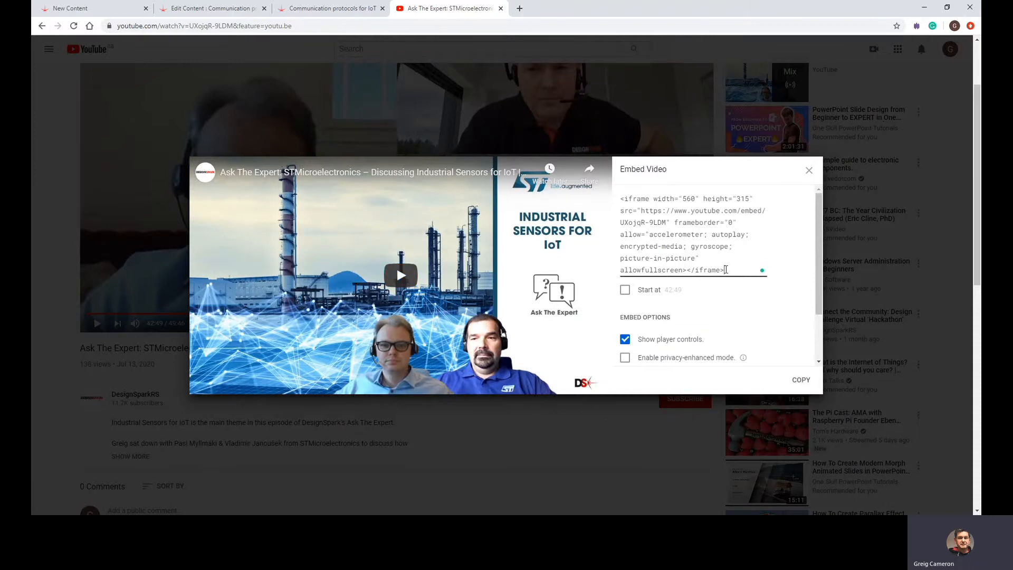
pyautogui.moveTo(726, 270); pyautogui.dragTo(621, 199)
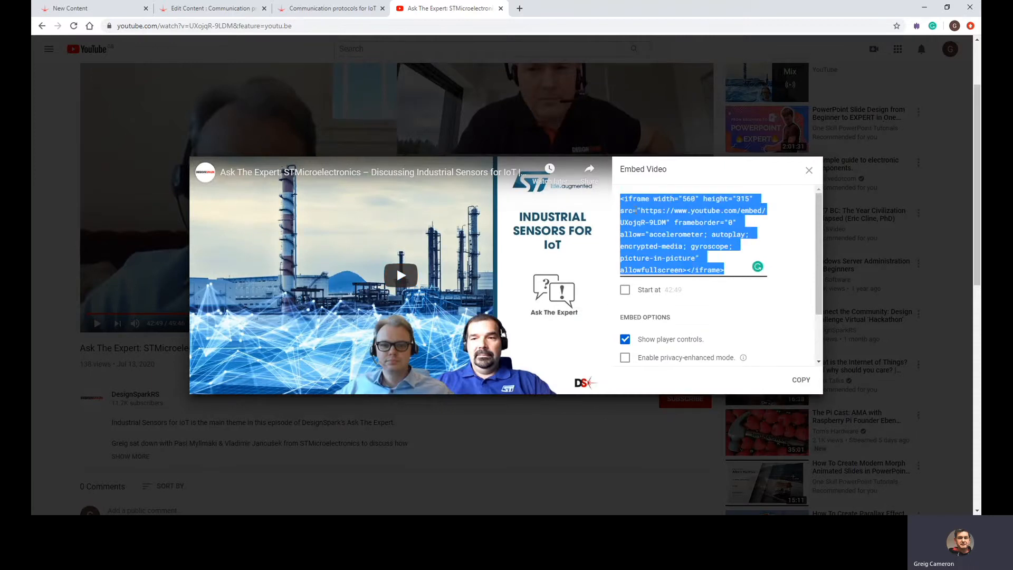
pyautogui.rightClick(636, 211)
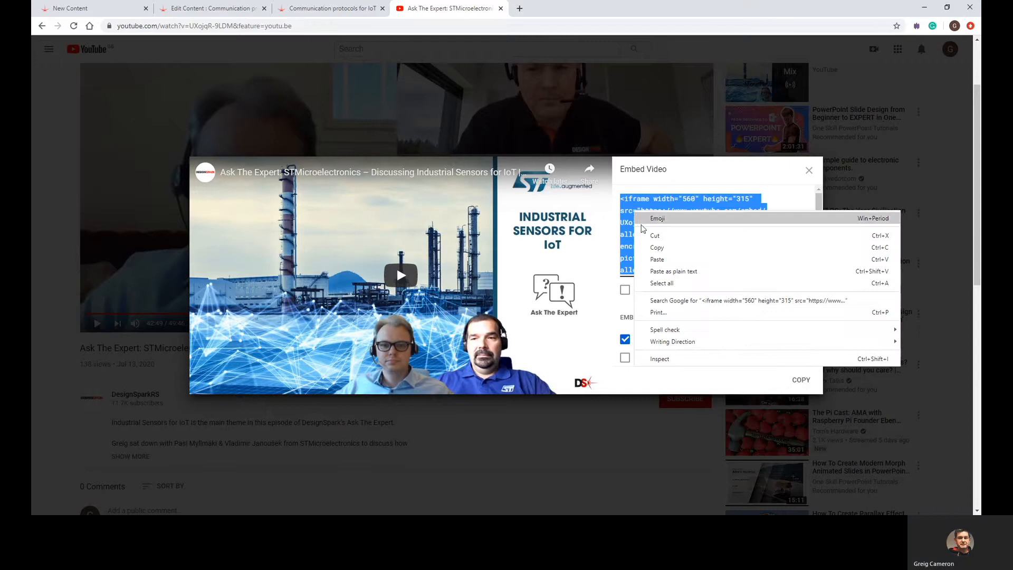
pyautogui.click(655, 248)
pyautogui.click(808, 169)
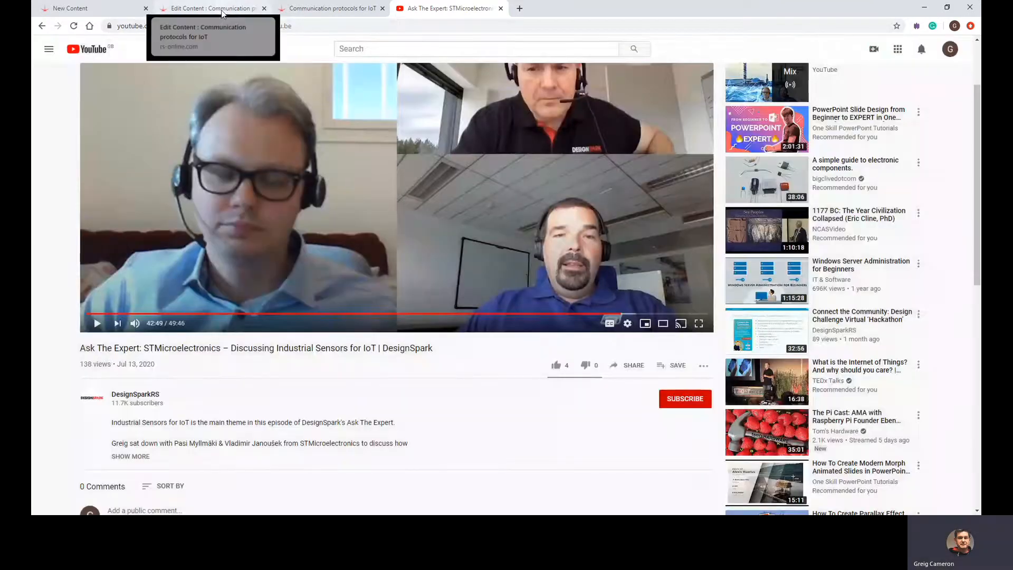
# Step: Return to the article being edited and embed the video below the first body paragraph using the copied embed code
pyautogui.click(211, 9)
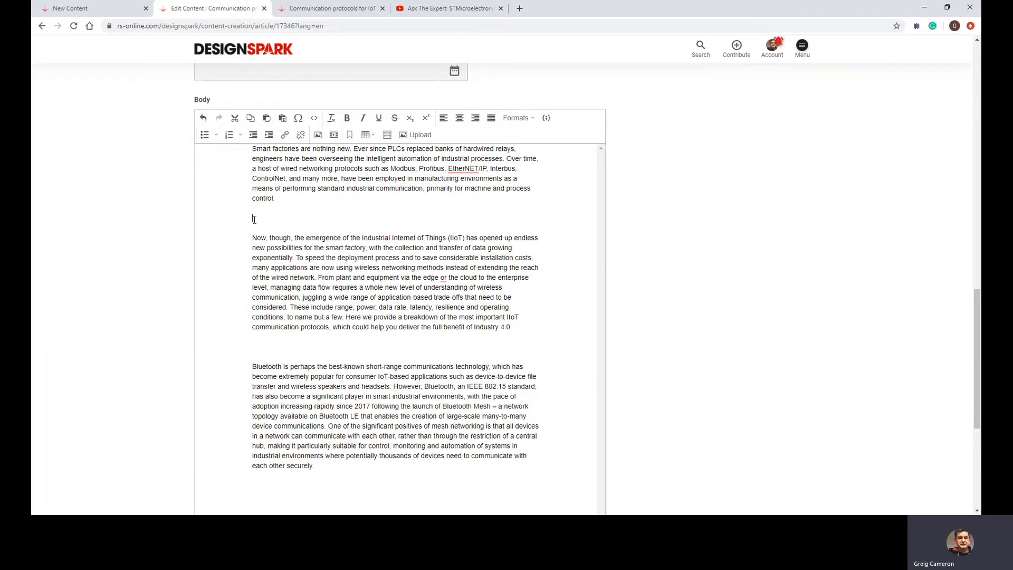
pyautogui.click(334, 137)
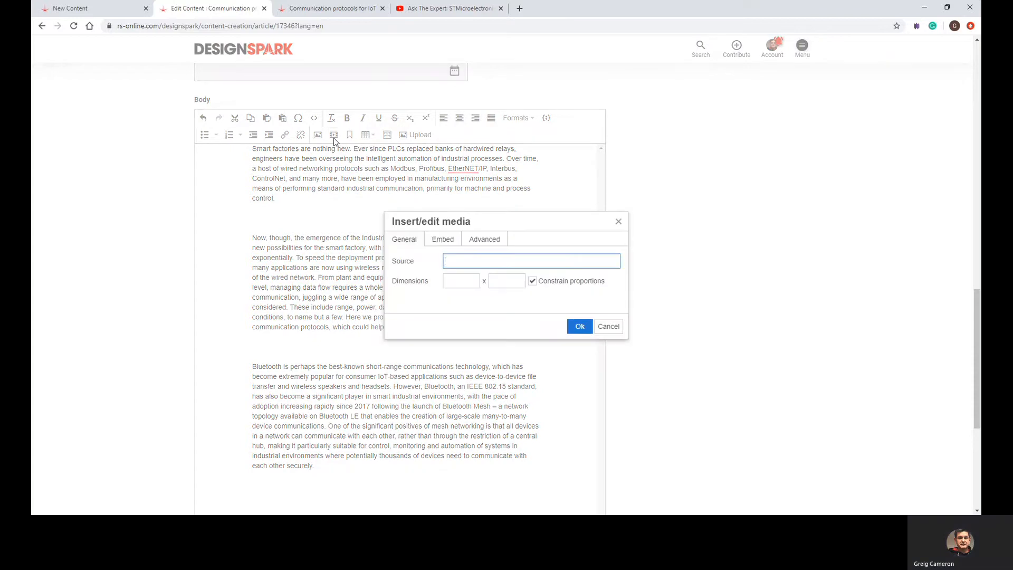
pyautogui.click(441, 241)
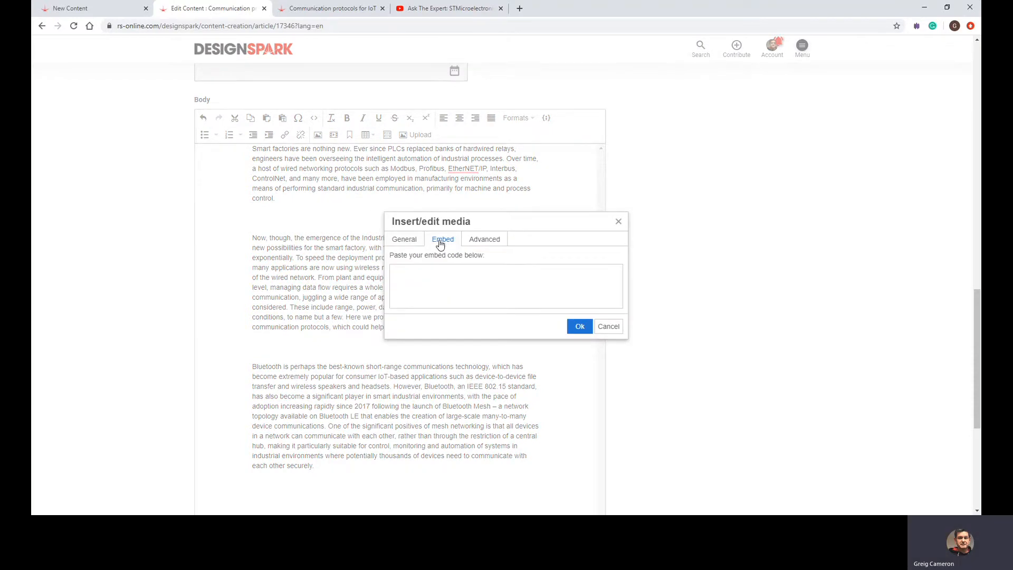
pyautogui.rightClick(404, 278)
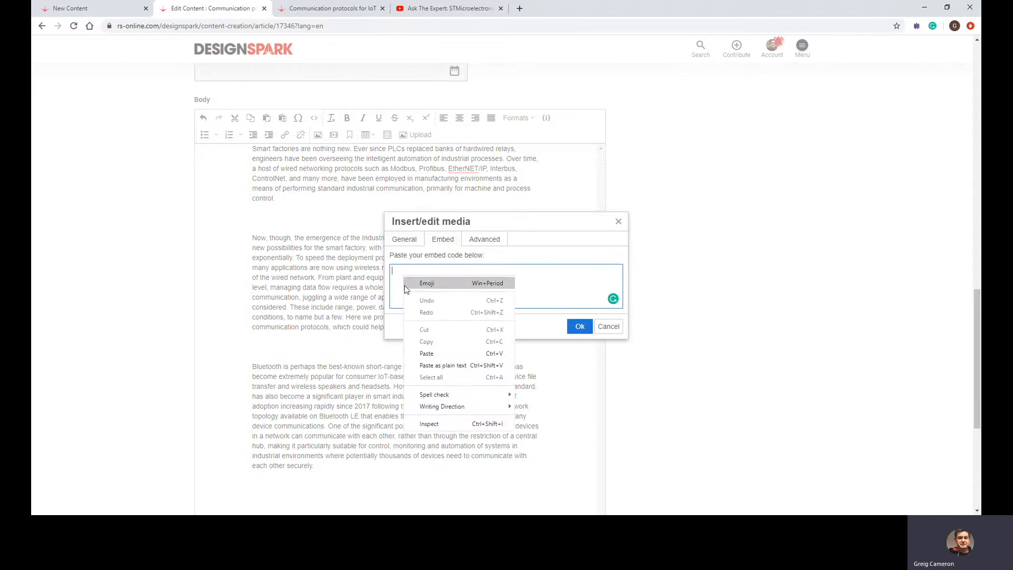
pyautogui.click(427, 353)
pyautogui.click(579, 327)
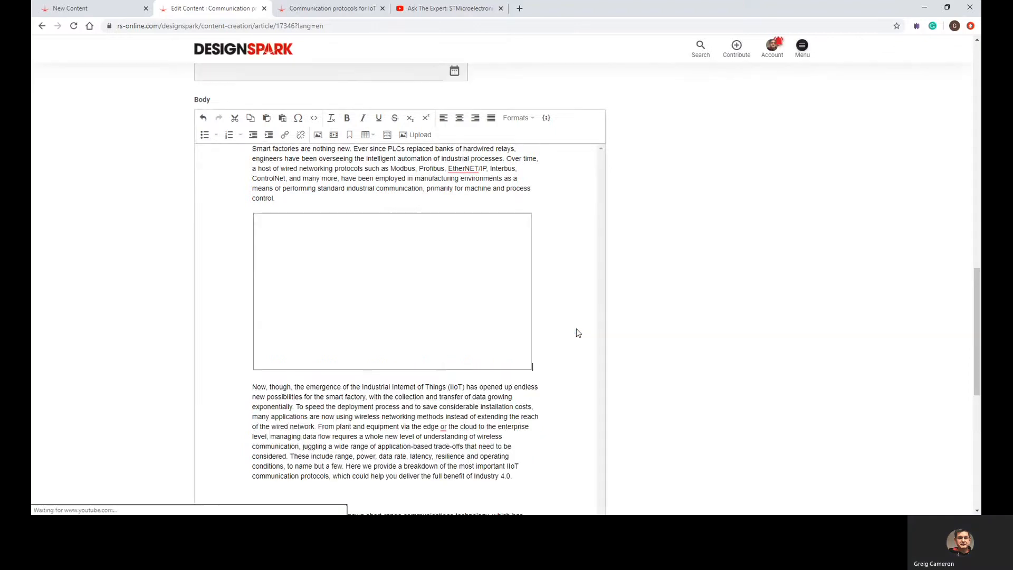
# Step: Place the insertion point on the blank line above the paragraph that begins with "Bluetooth is perhaps"
pyautogui.scroll(-1, 546, 306)
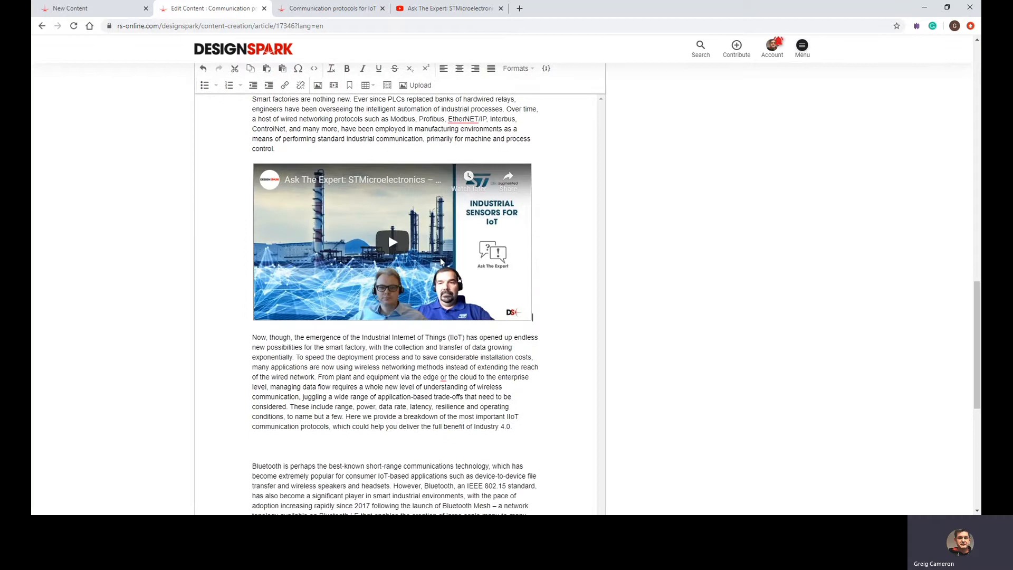
pyautogui.scroll(-3, 463, 264)
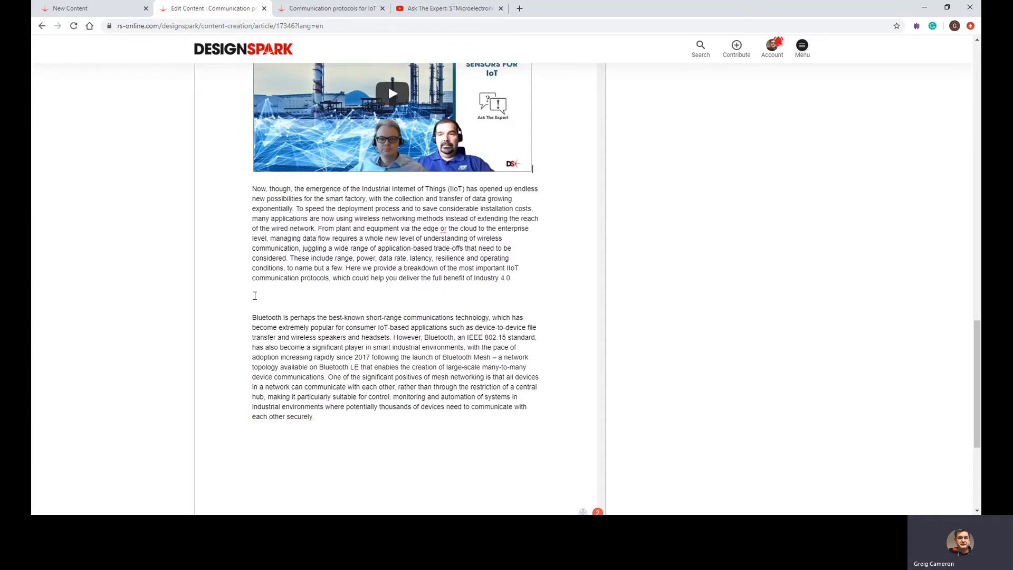
pyautogui.scroll(4, 312, 303)
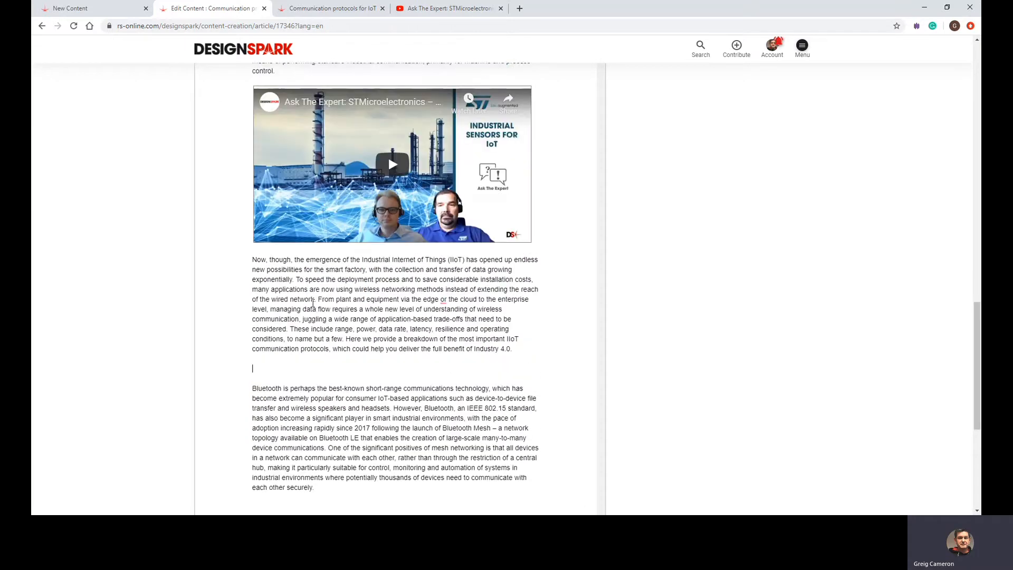
pyautogui.scroll(-3, 312, 303)
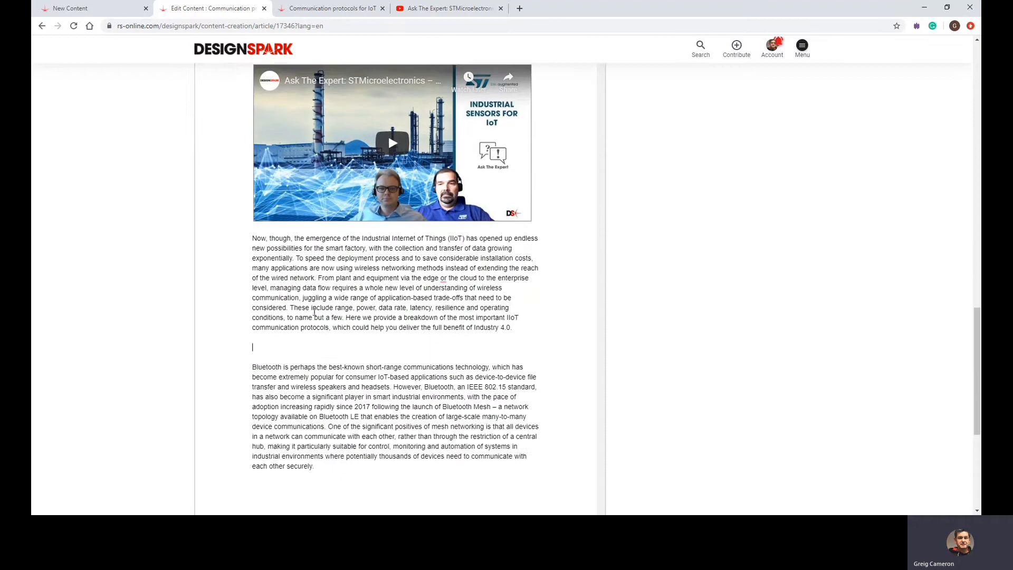
pyautogui.click(258, 349)
pyautogui.scroll(3, 388, 282)
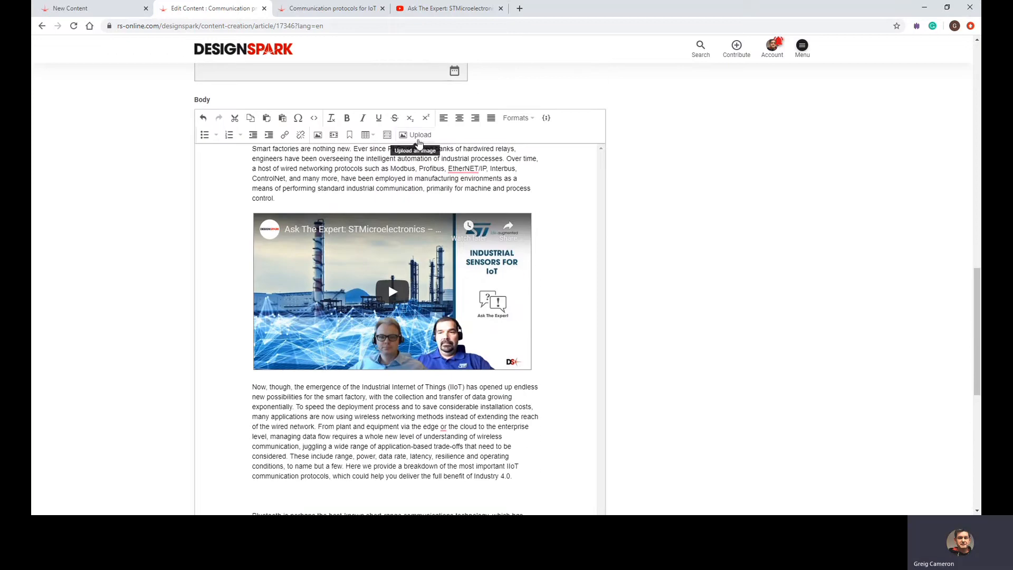
# Step: Upload the Internet of Things image, whose file name starts with "iot", from the DesignSpark folder into the body above the Bluetooth paragraph
pyautogui.click(417, 136)
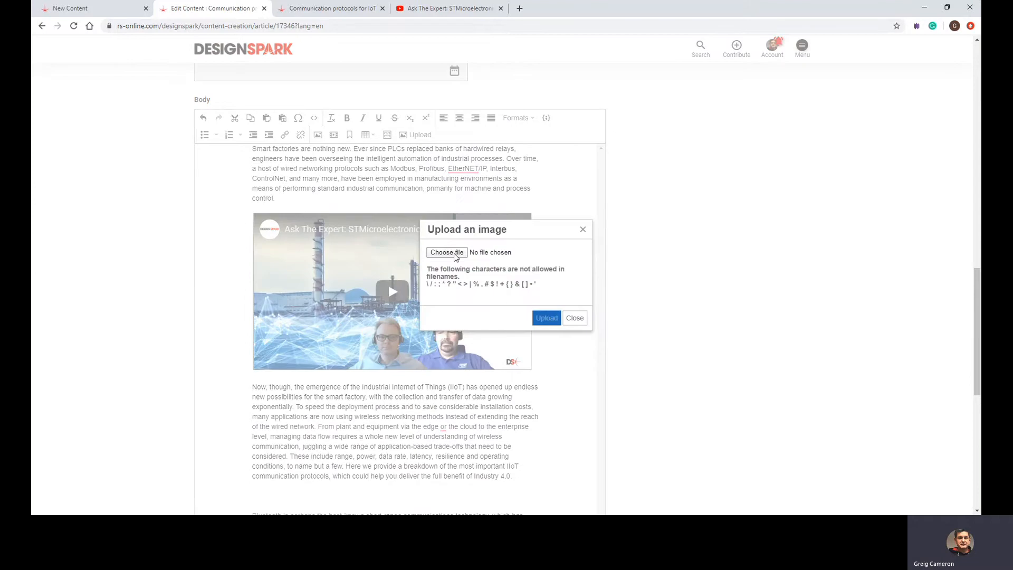
pyautogui.click(457, 253)
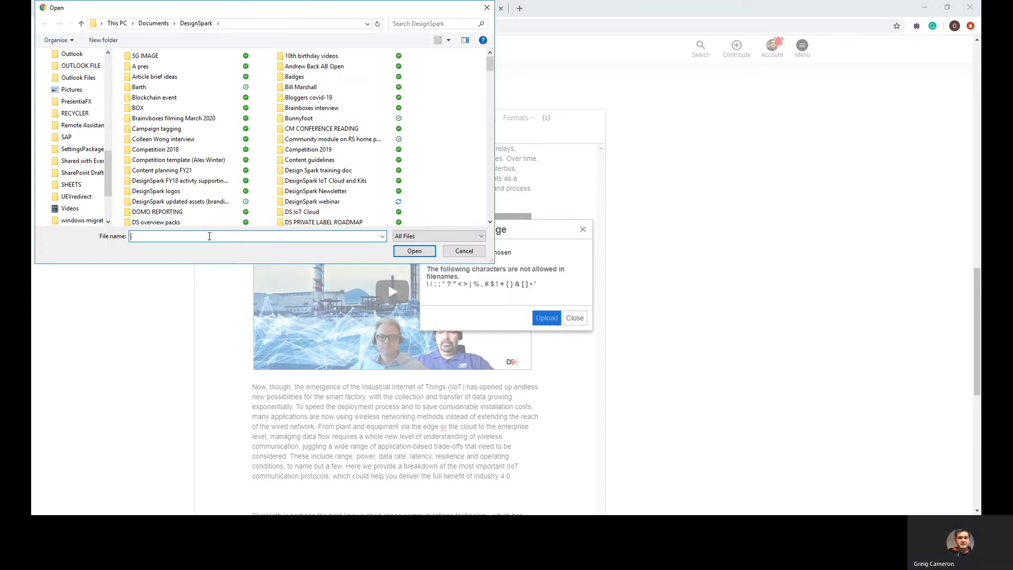
pyautogui.write('iot')
pyautogui.click(149, 271)
pyautogui.click(402, 250)
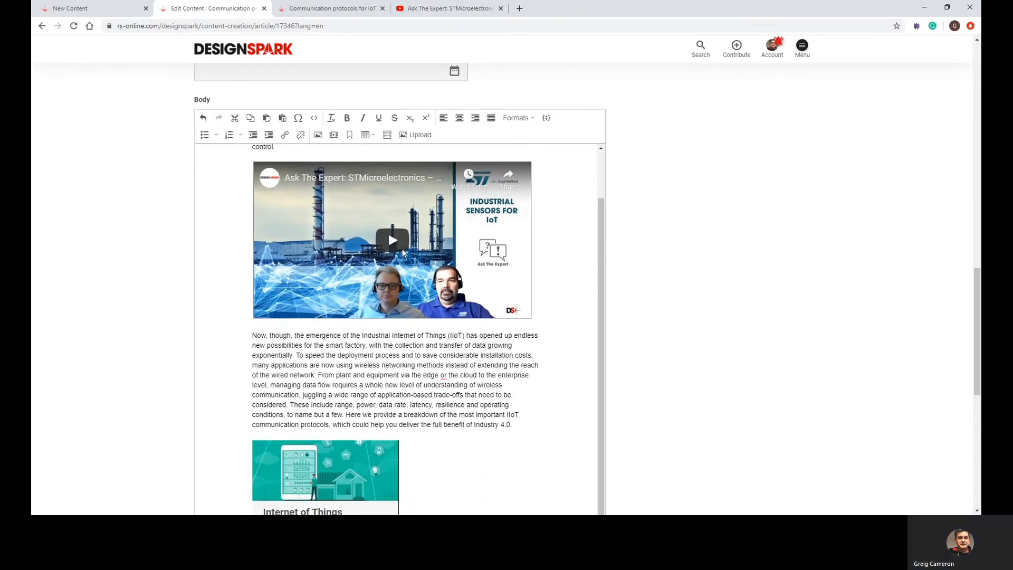
pyautogui.scroll(-3, 402, 249)
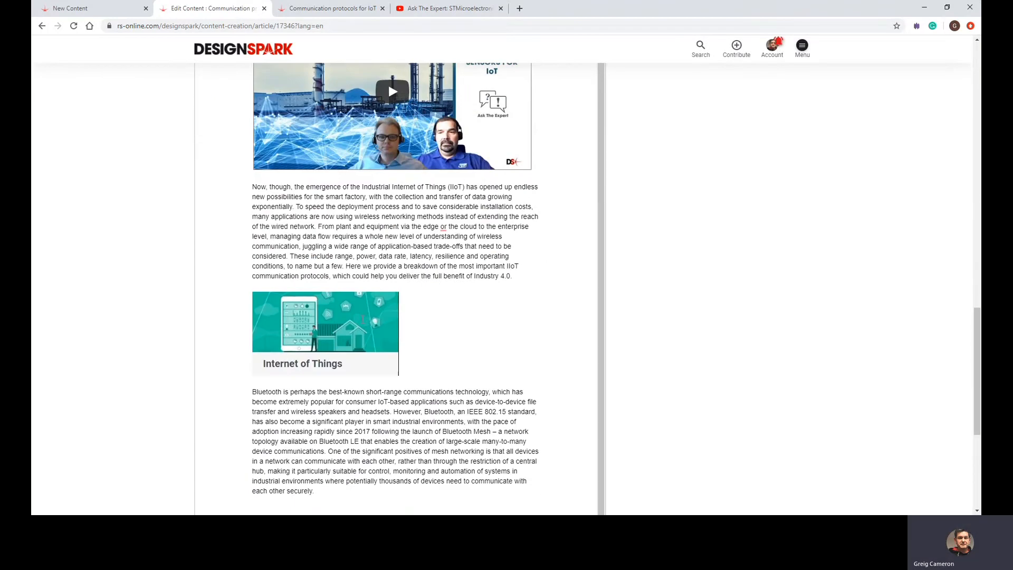
pyautogui.scroll(-2, 363, 318)
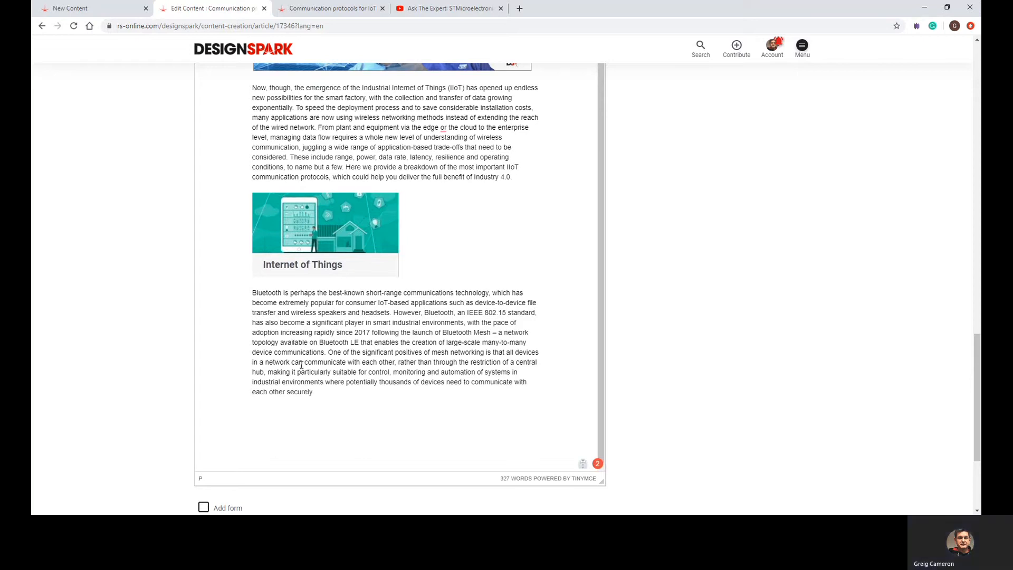
pyautogui.click(252, 292)
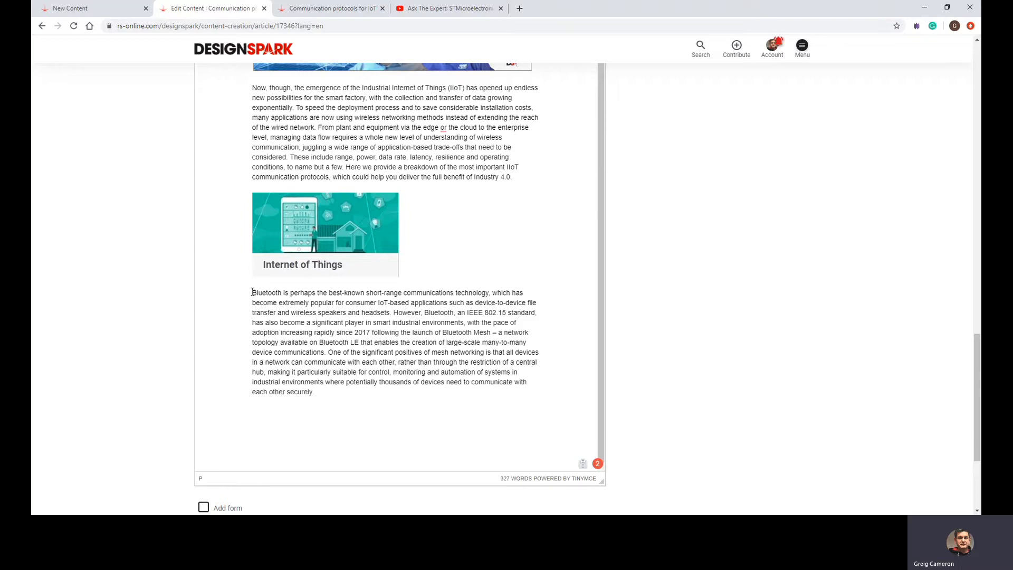
pyautogui.scroll(1, 253, 290)
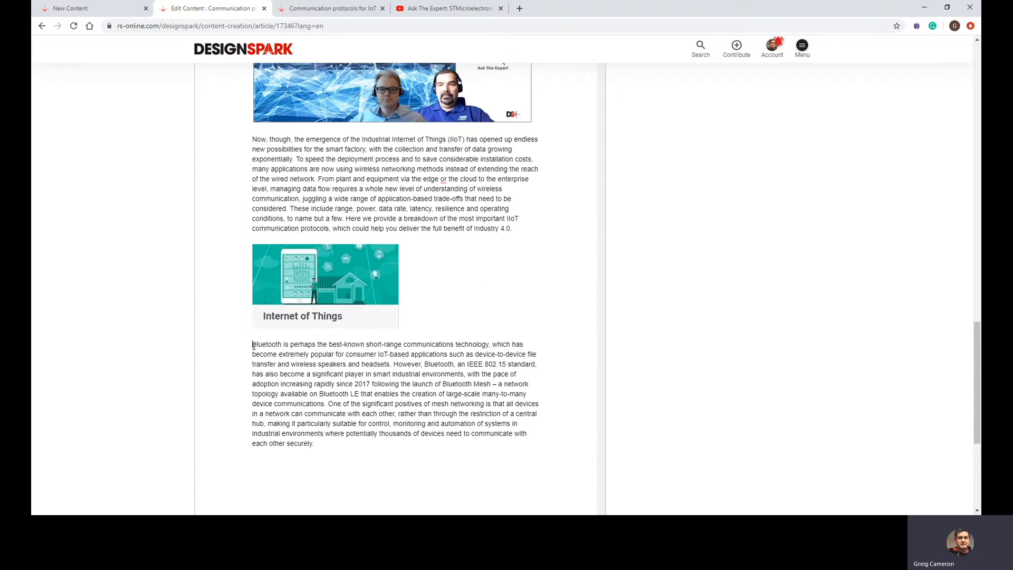
pyautogui.moveTo(253, 344); pyautogui.dragTo(281, 342)
pyautogui.click(340, 451)
# Step: Switch to the published "Communication protocols for IoT" article and copy its full web address
pyautogui.click(312, 9)
pyautogui.scroll(5, 331, 98)
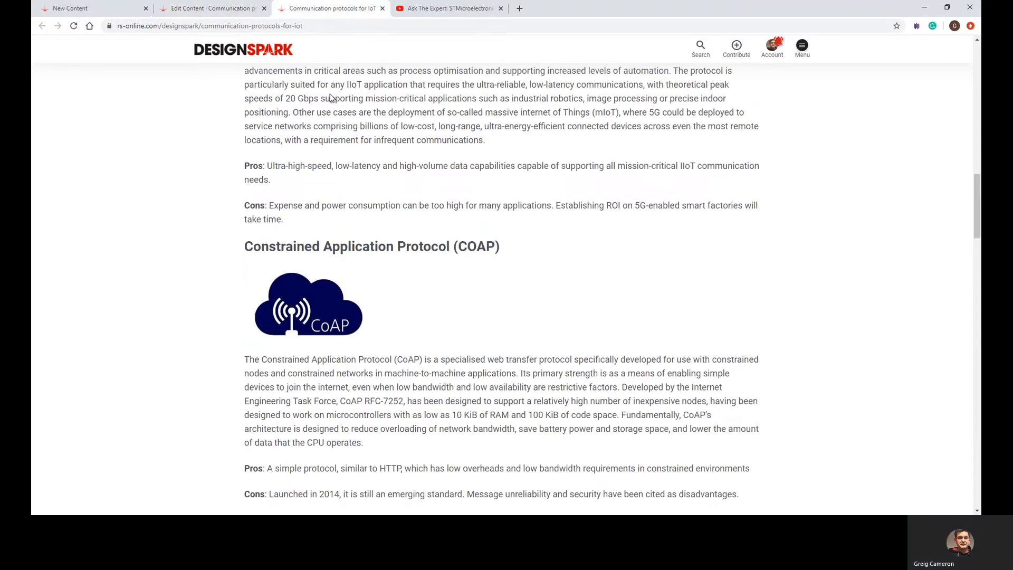
pyautogui.scroll(15, 331, 98)
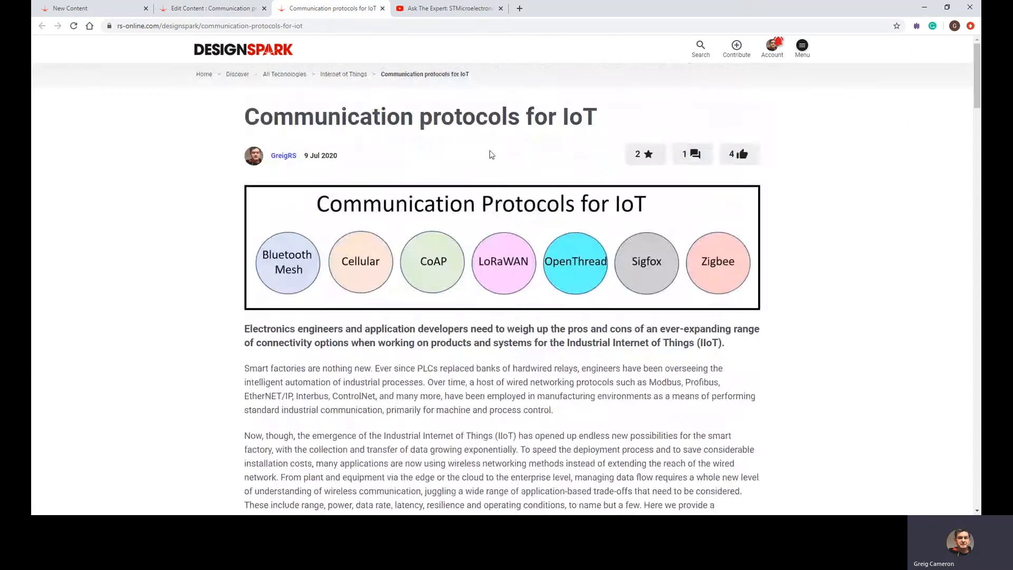
pyautogui.moveTo(304, 25); pyautogui.dragTo(118, 23)
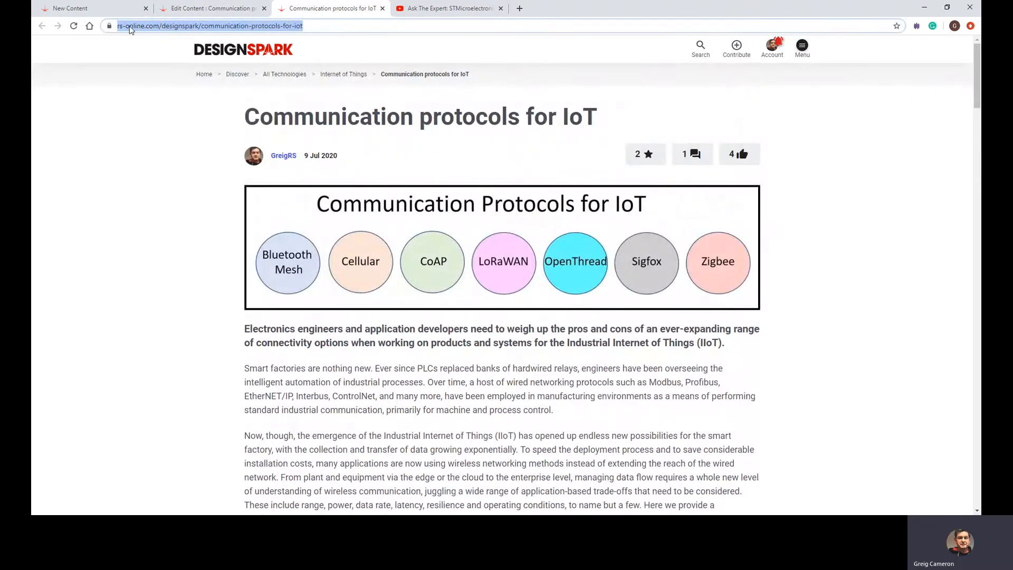
pyautogui.rightClick(129, 27)
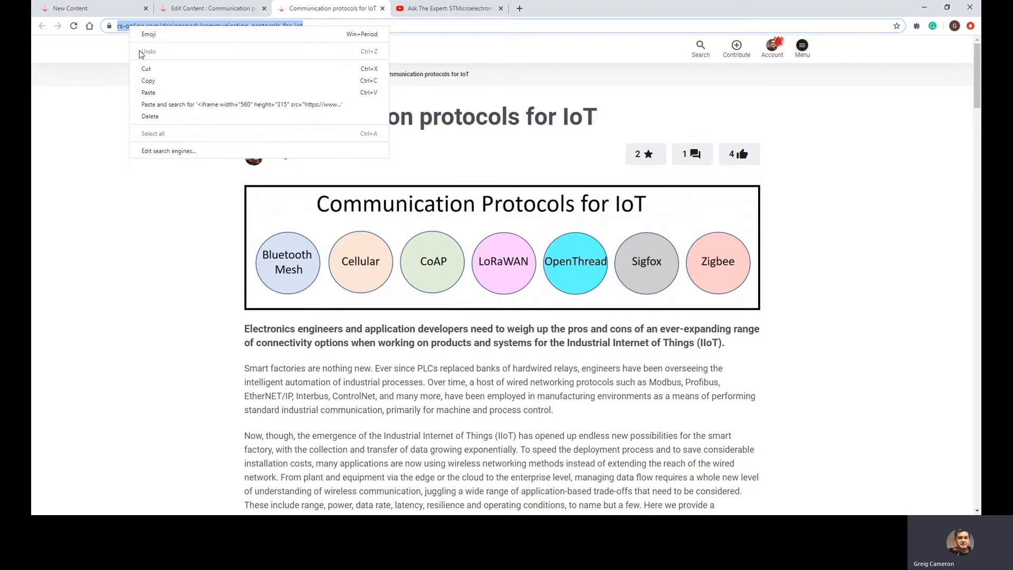
pyautogui.click(150, 81)
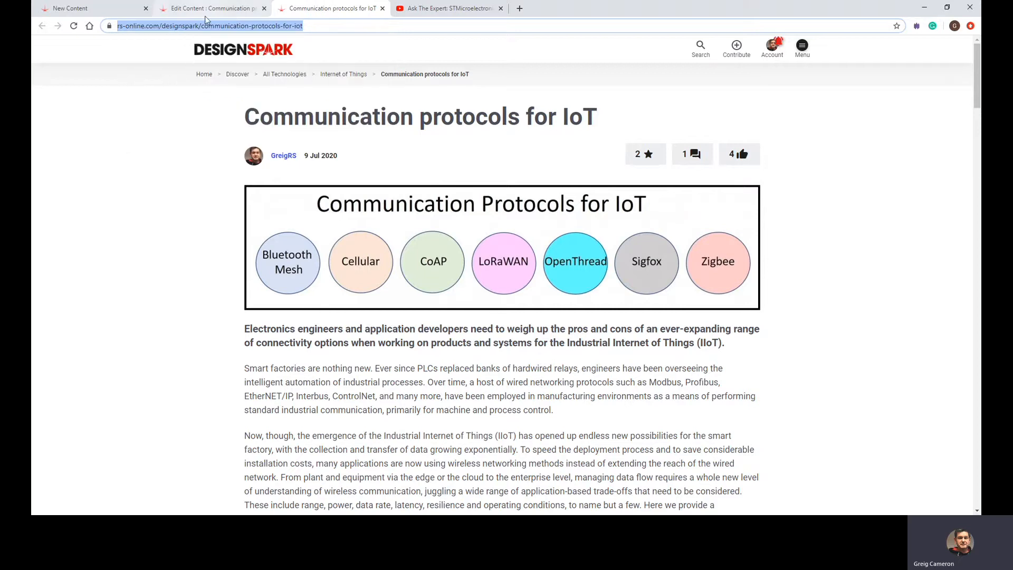
# Step: Return to the article being edited and link the word "Bluetooth" at the start of the paragraph below the image to the copied address
pyautogui.click(205, 8)
pyautogui.scroll(-2, 192, 113)
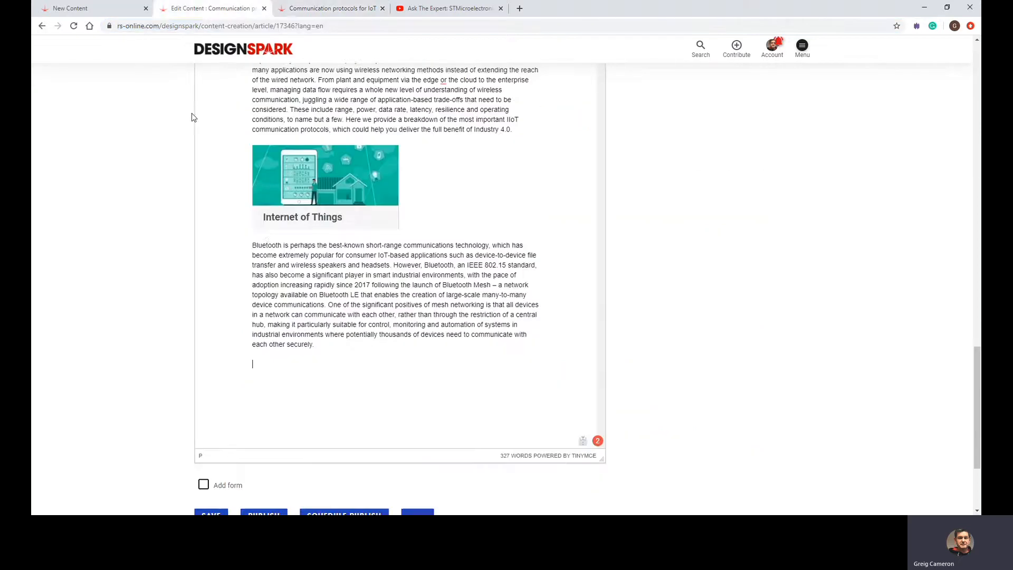
pyautogui.moveTo(282, 246); pyautogui.dragTo(255, 244)
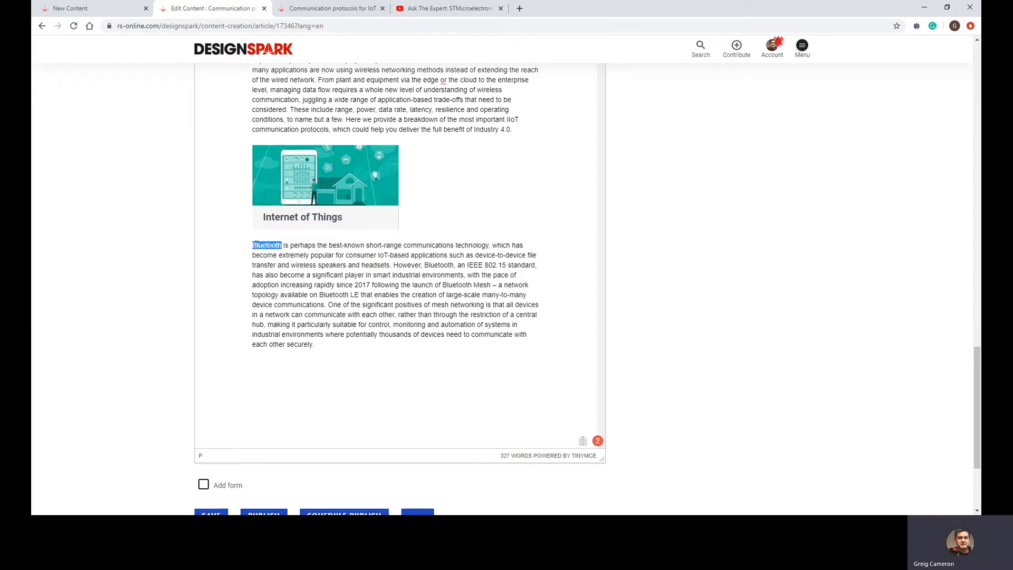
pyautogui.rightClick(268, 246)
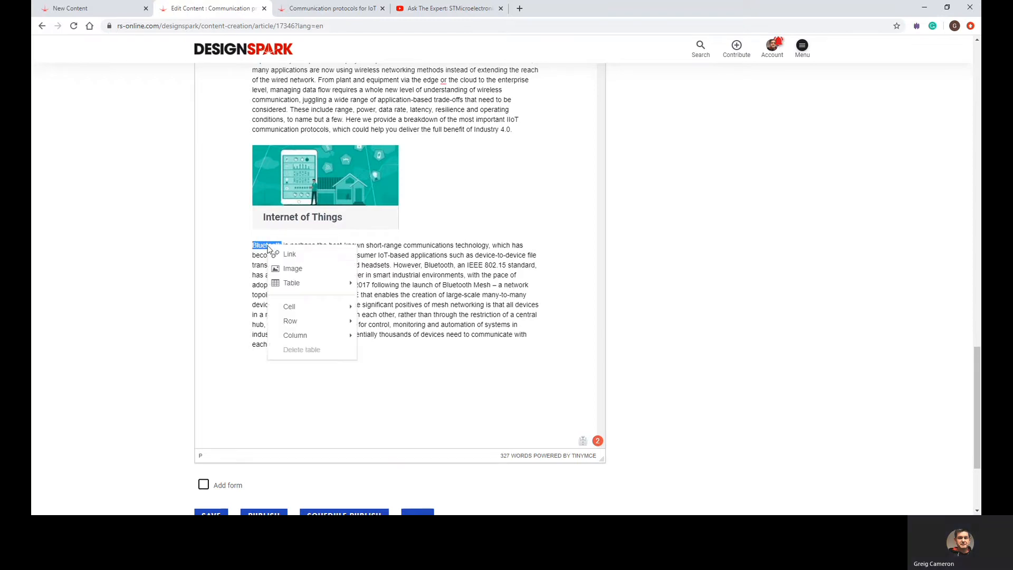